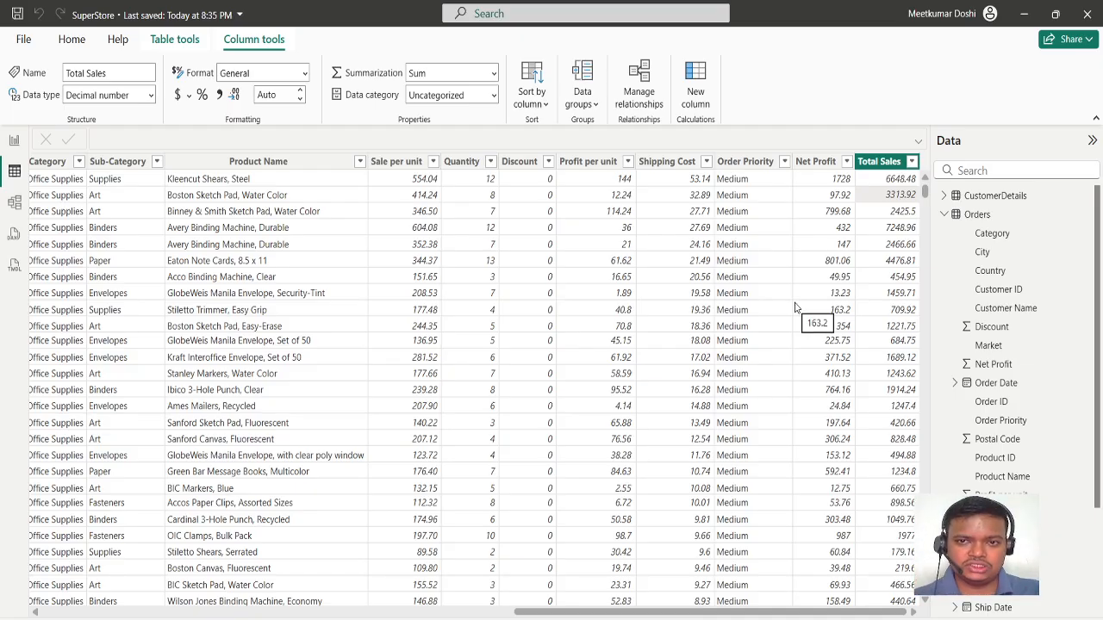
pyautogui.click(14, 203)
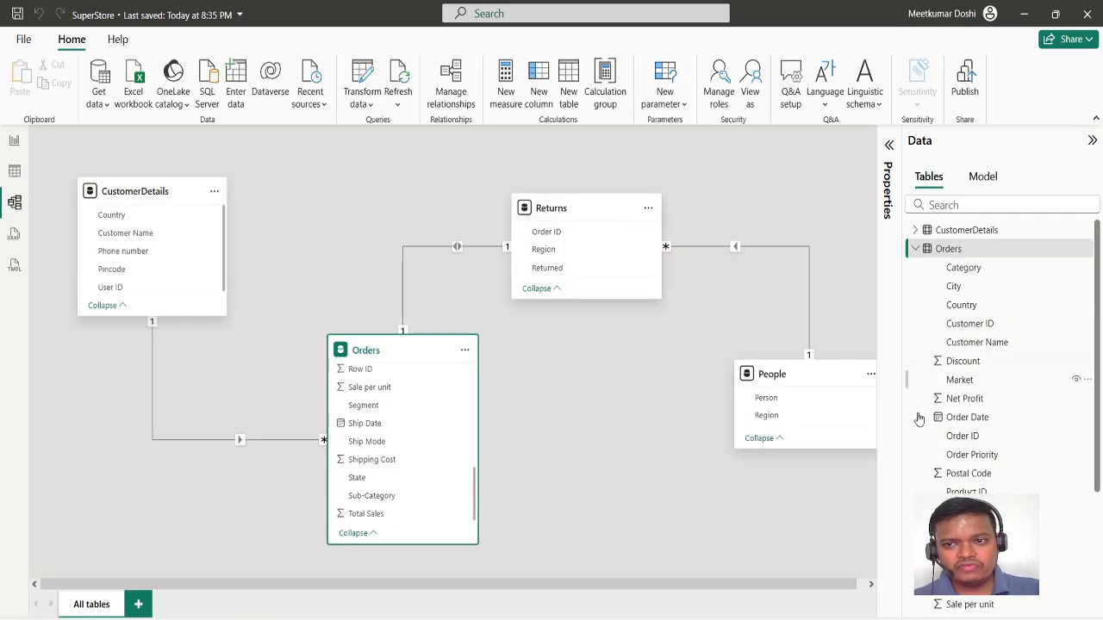
pyautogui.click(15, 171)
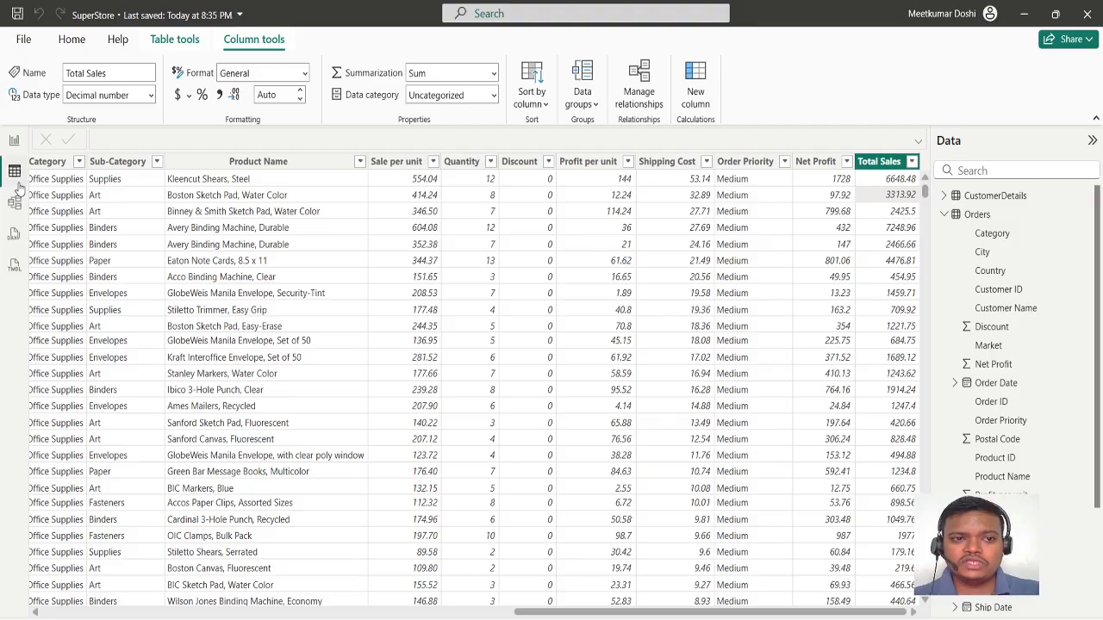
pyautogui.click(977, 216)
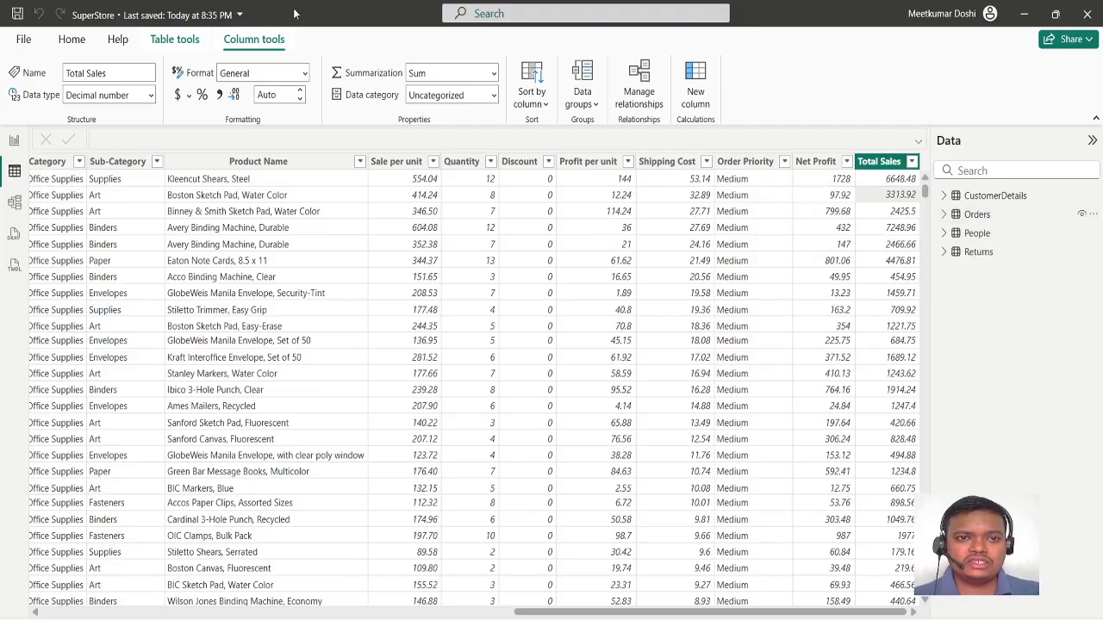
pyautogui.click(177, 39)
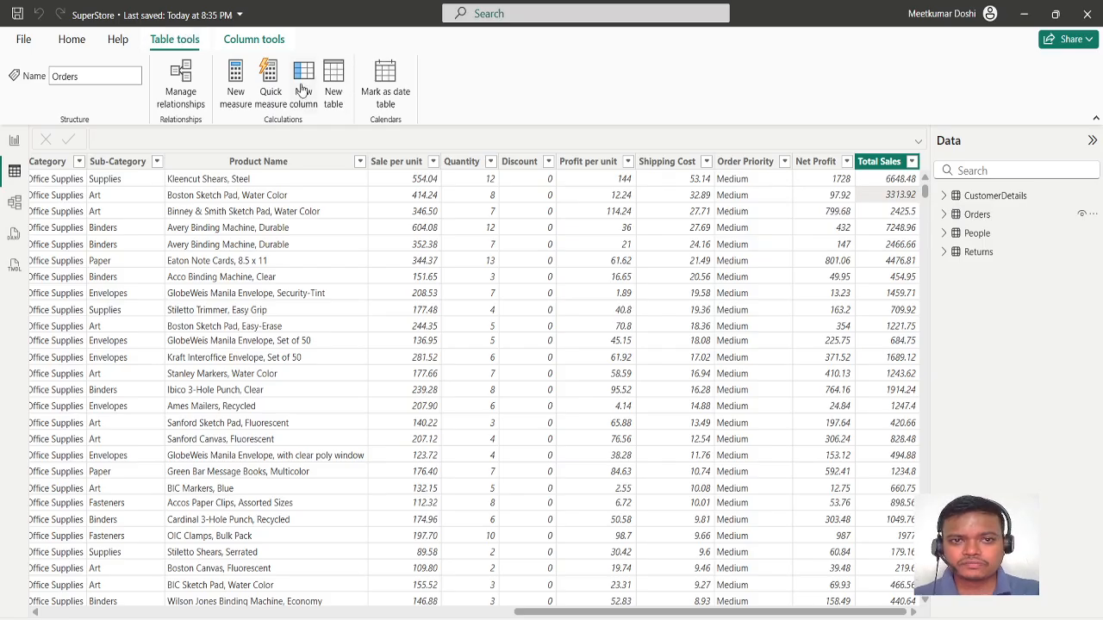
pyautogui.rightClick(971, 222)
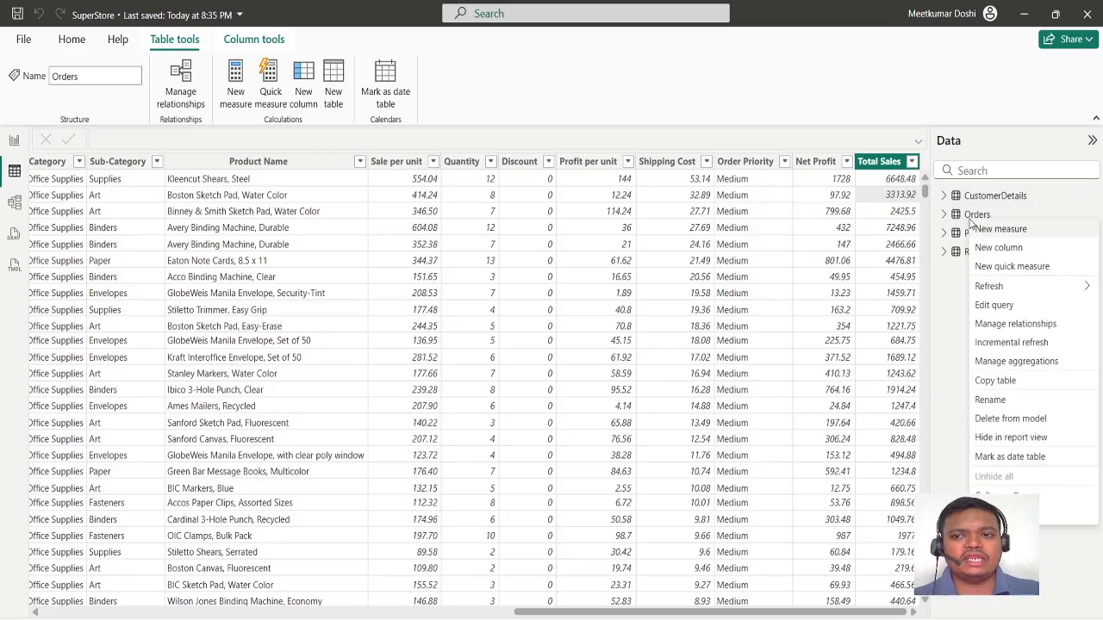
pyautogui.click(971, 215)
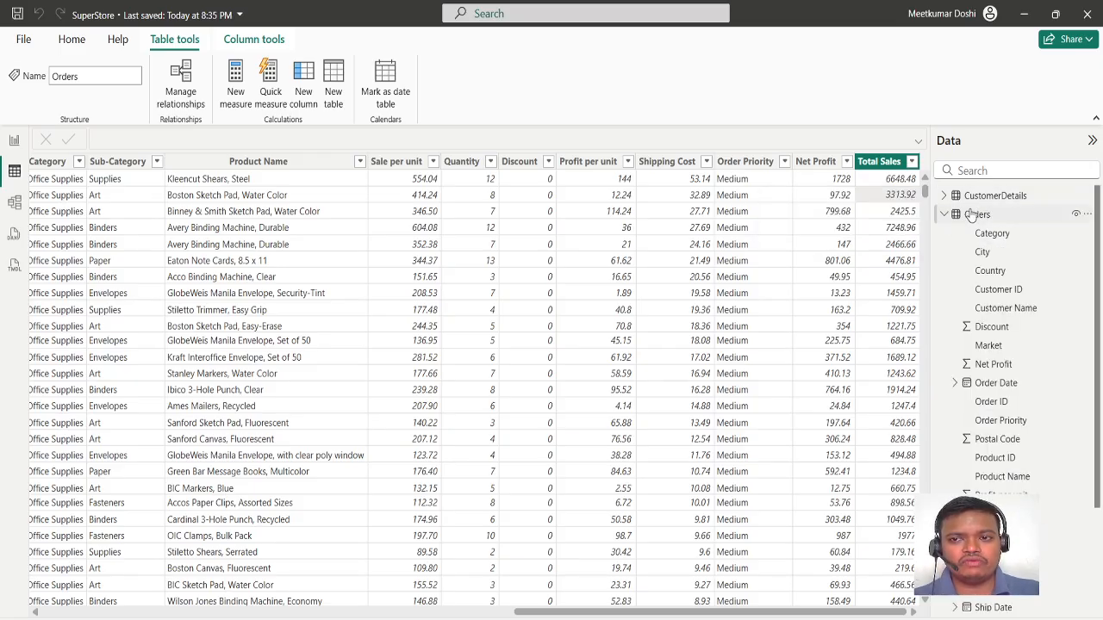
# Add a calculated column named "Margin %" to the Orders table, starting its formula with Orders[Net Profit].
pyautogui.rightClick(971, 215)
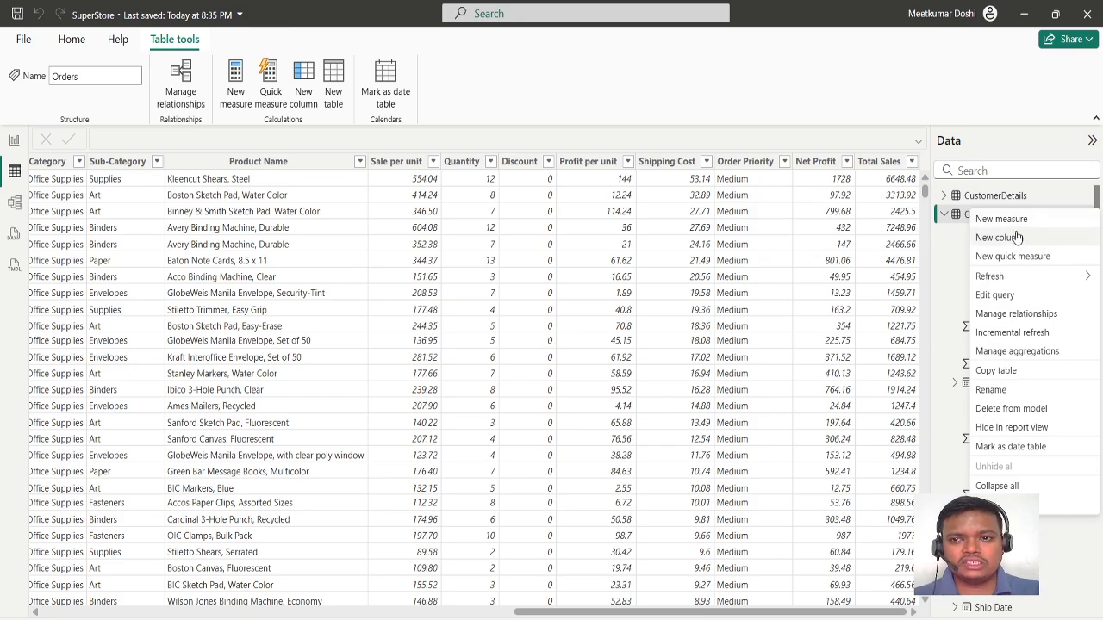
pyautogui.click(1000, 237)
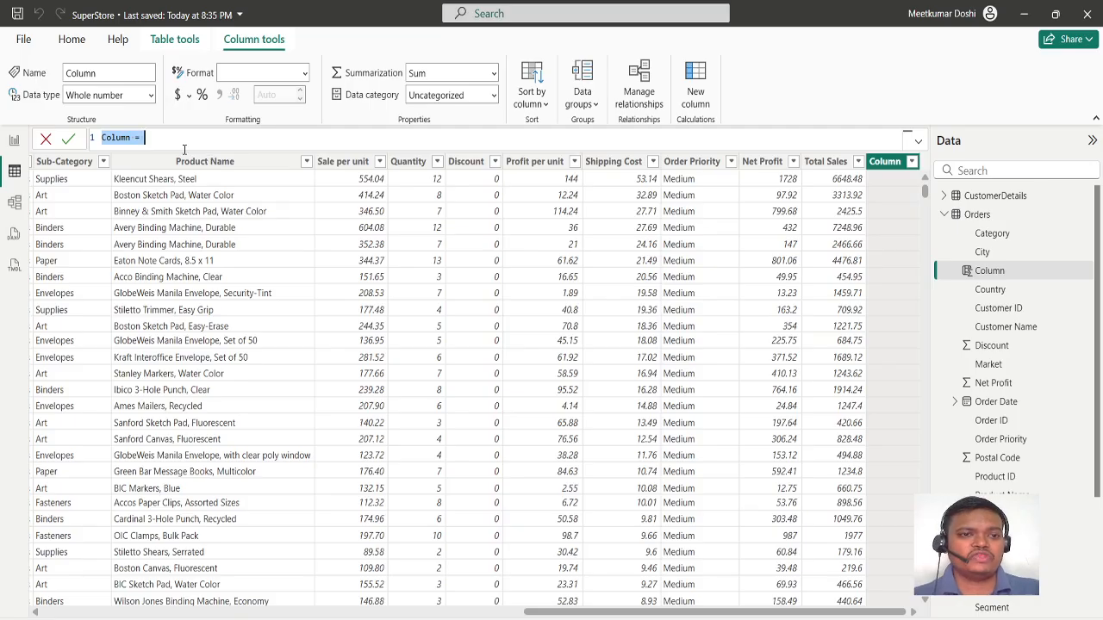
pyautogui.write('Marg')
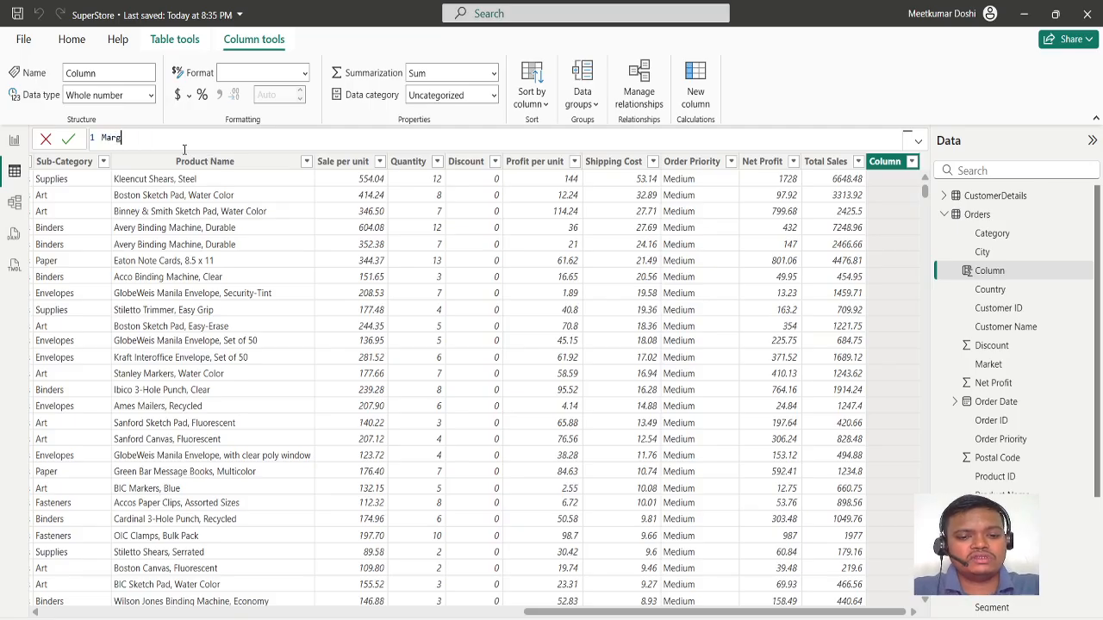
pyautogui.write('in')
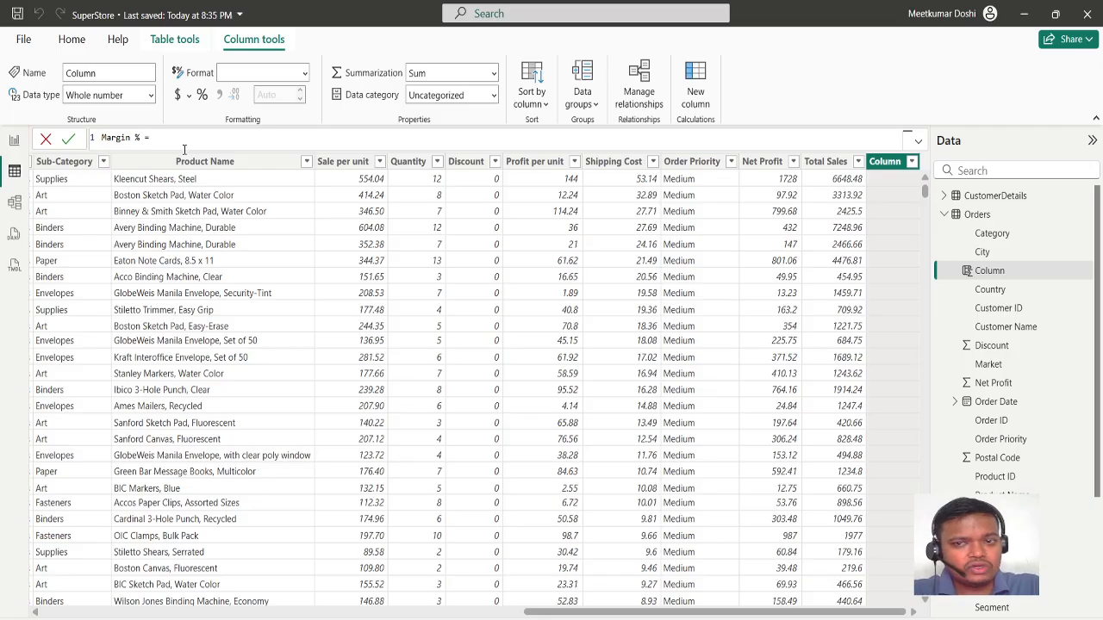
pyautogui.write('% = netpro')
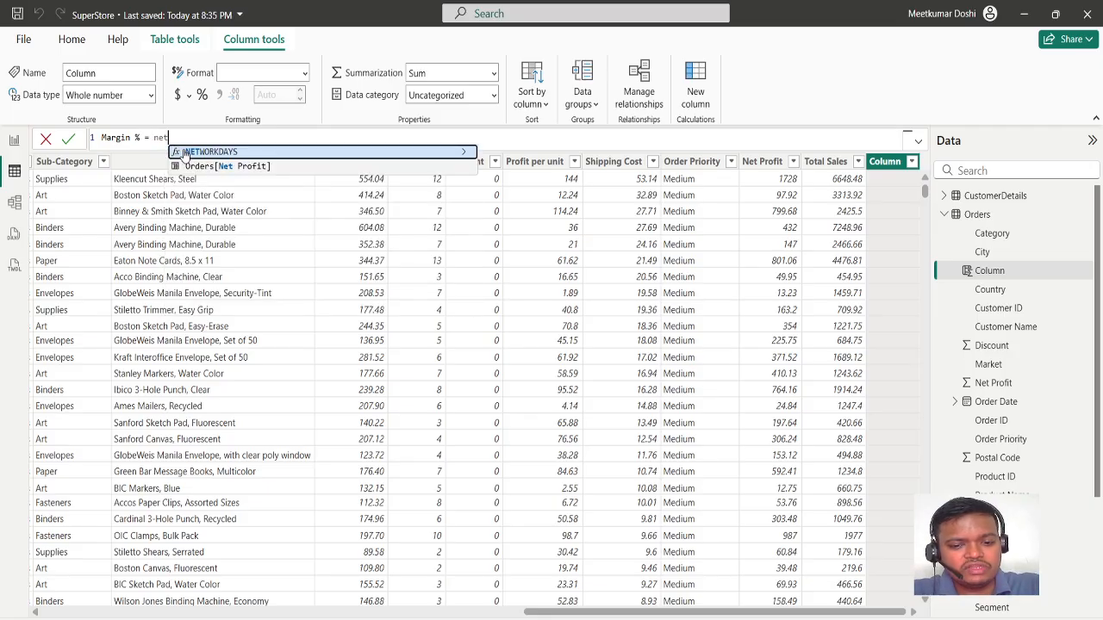
pyautogui.press('BackSpace')
pyautogui.press('BackSpace')
pyautogui.press('BackSpace')
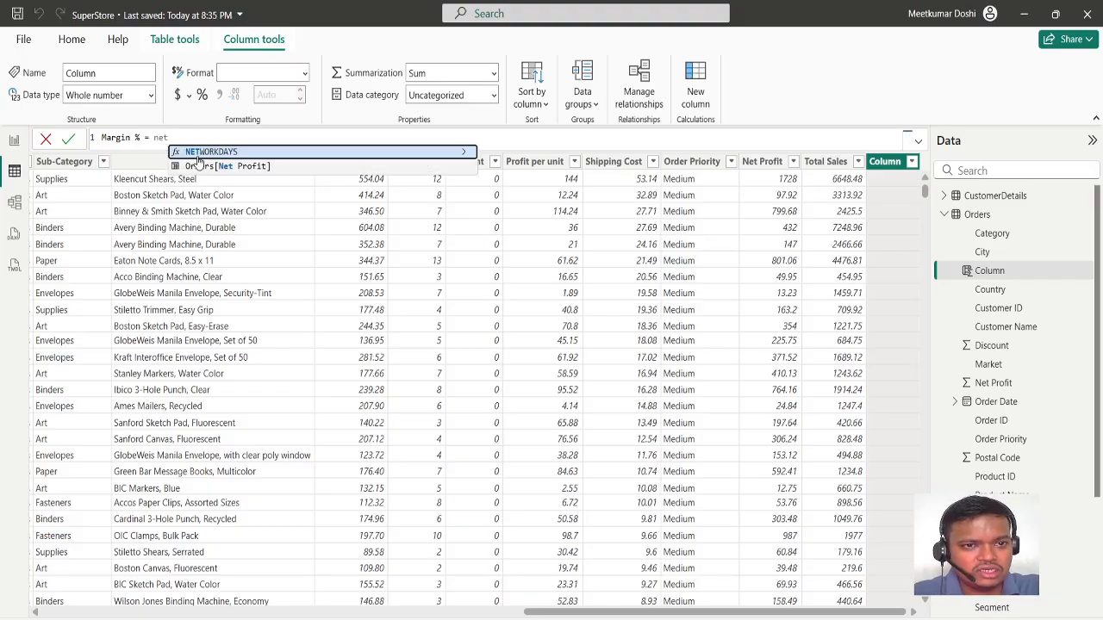
pyautogui.click(200, 168)
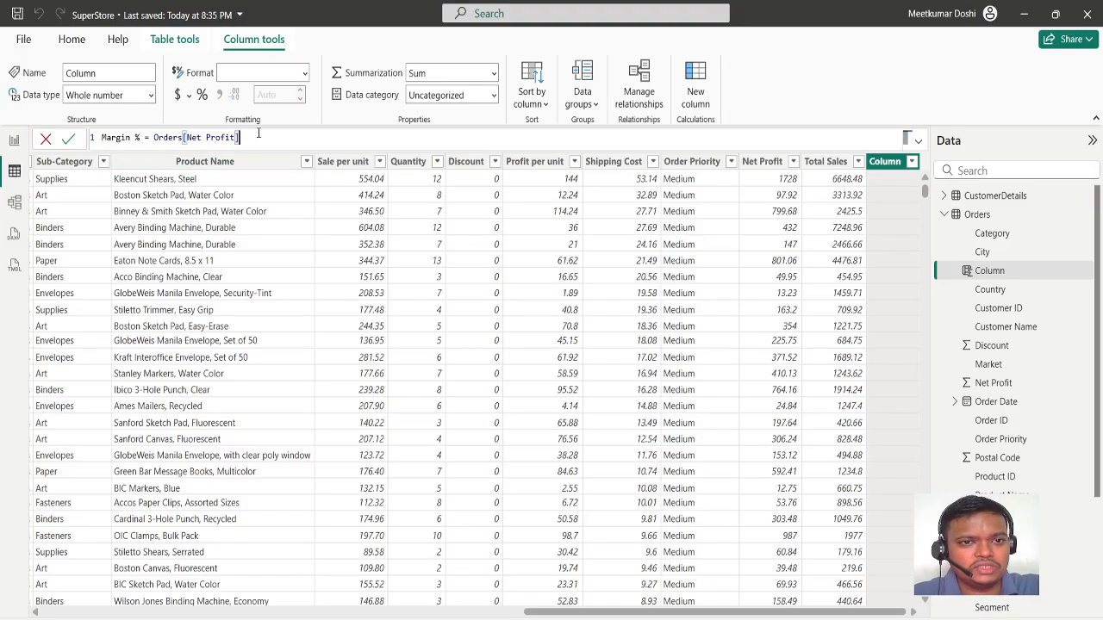
# Complete the Margin % formula by dividing the net profit by Orders[Total Sales] and commit it.
pyautogui.write('/')
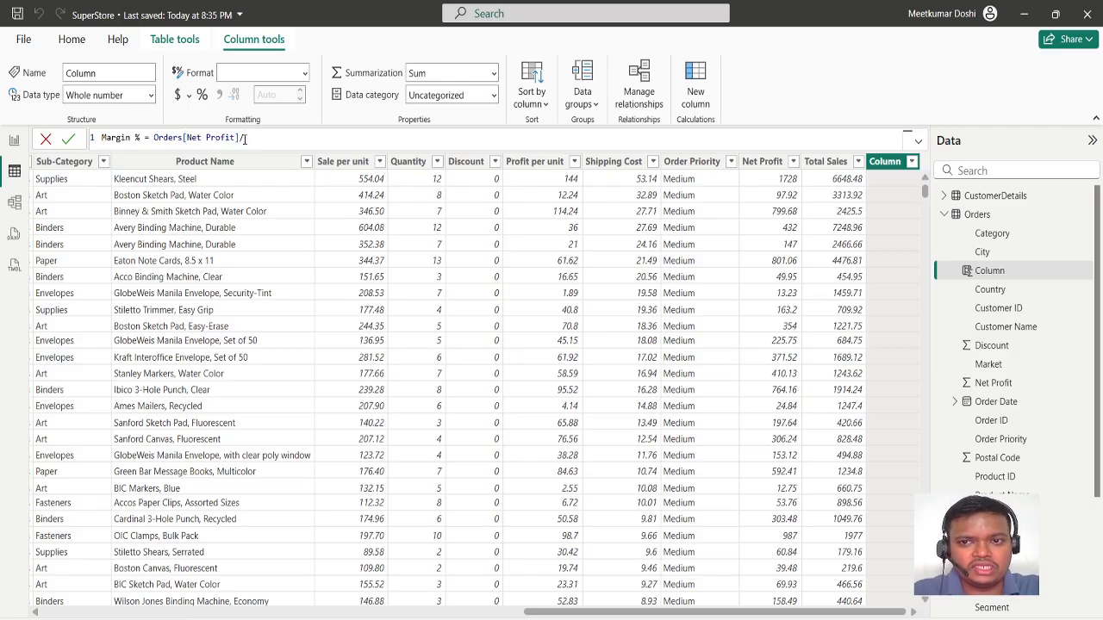
pyautogui.write('total')
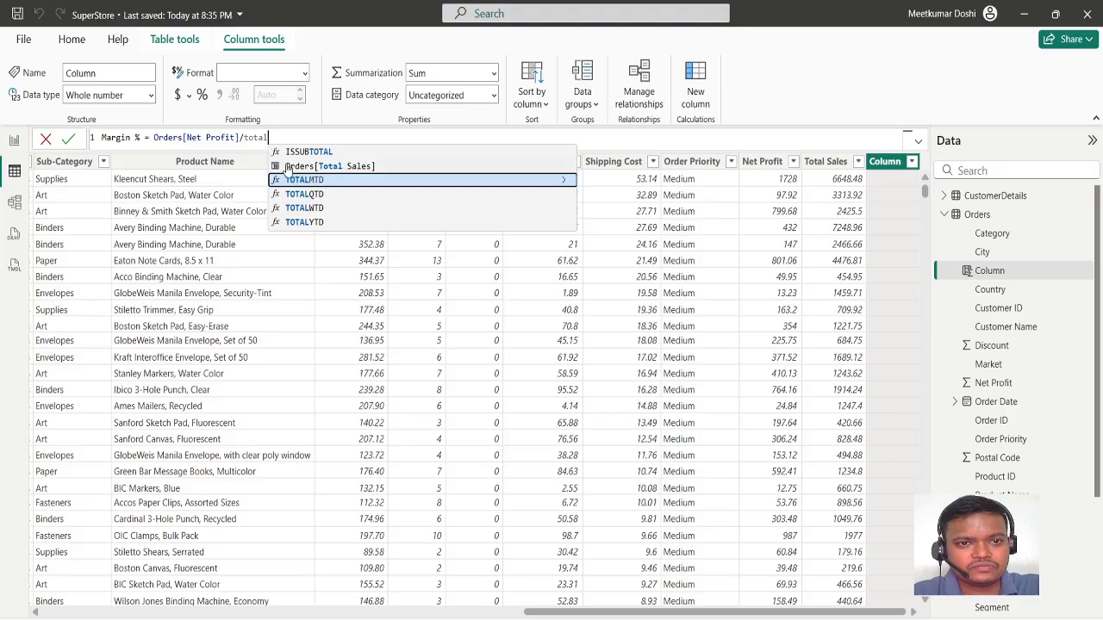
pyautogui.click(328, 167)
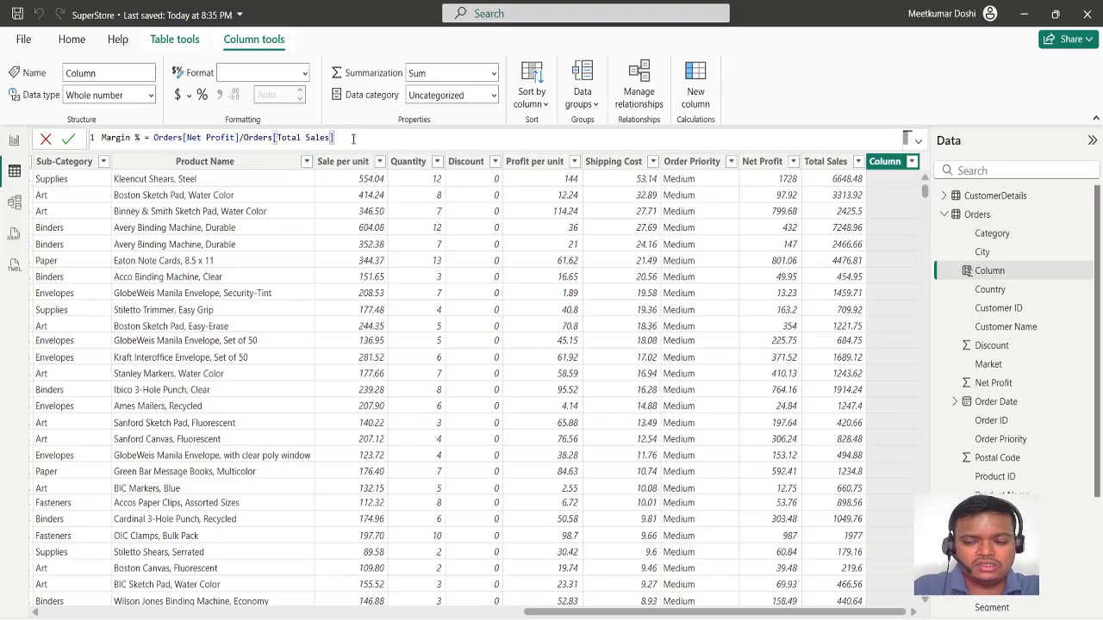
pyautogui.press('Return')
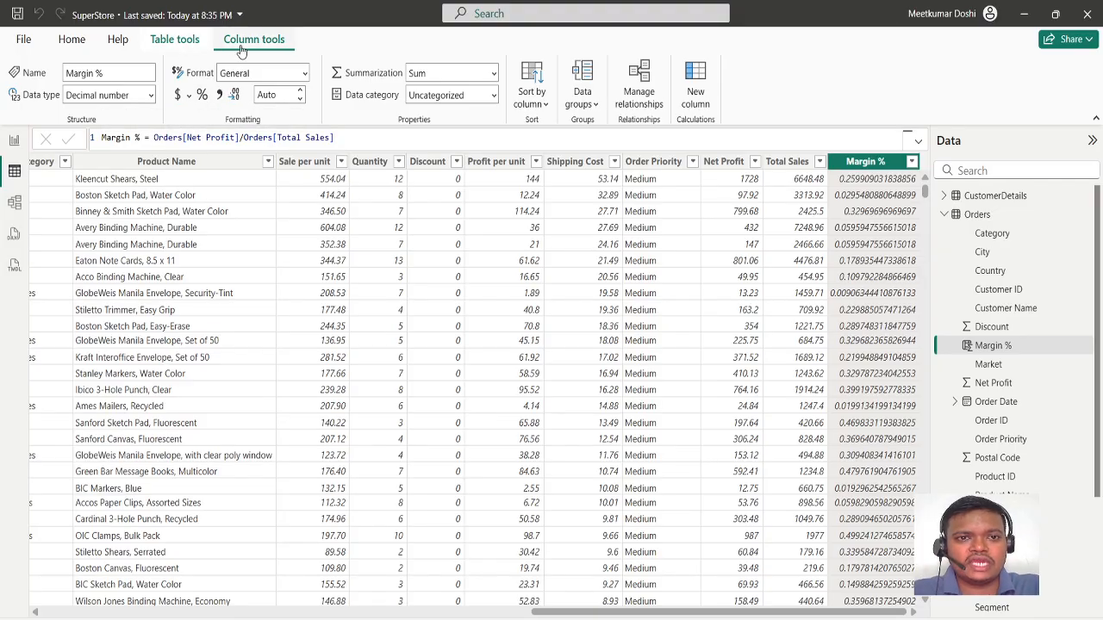
# Format the Margin % column as a percentage with 0 decimal places.
pyautogui.click(203, 96)
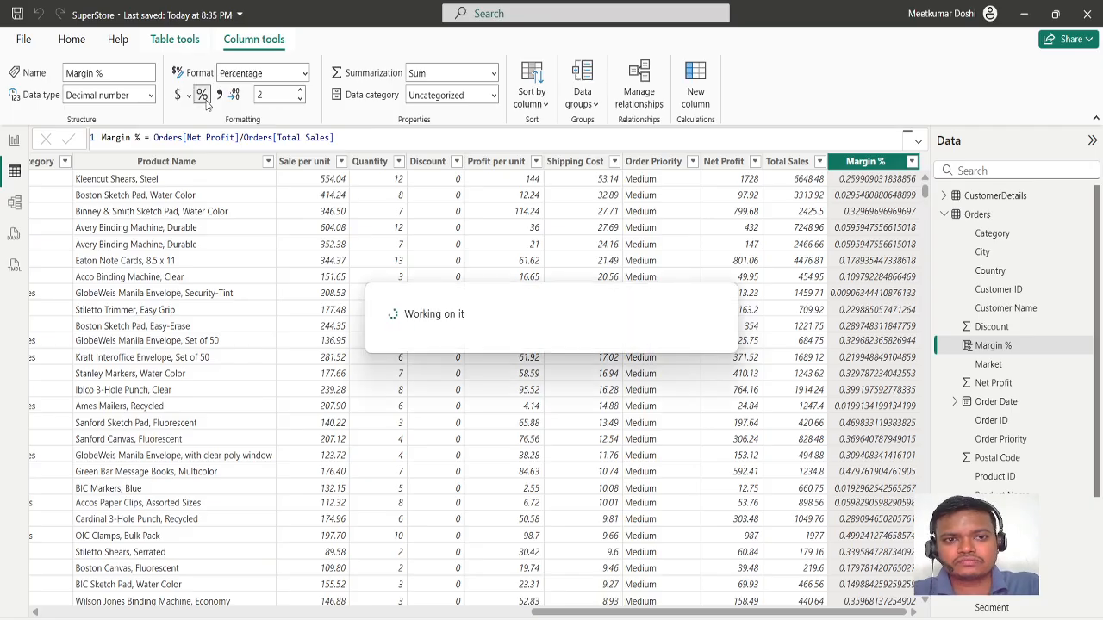
pyautogui.doubleClick(285, 96)
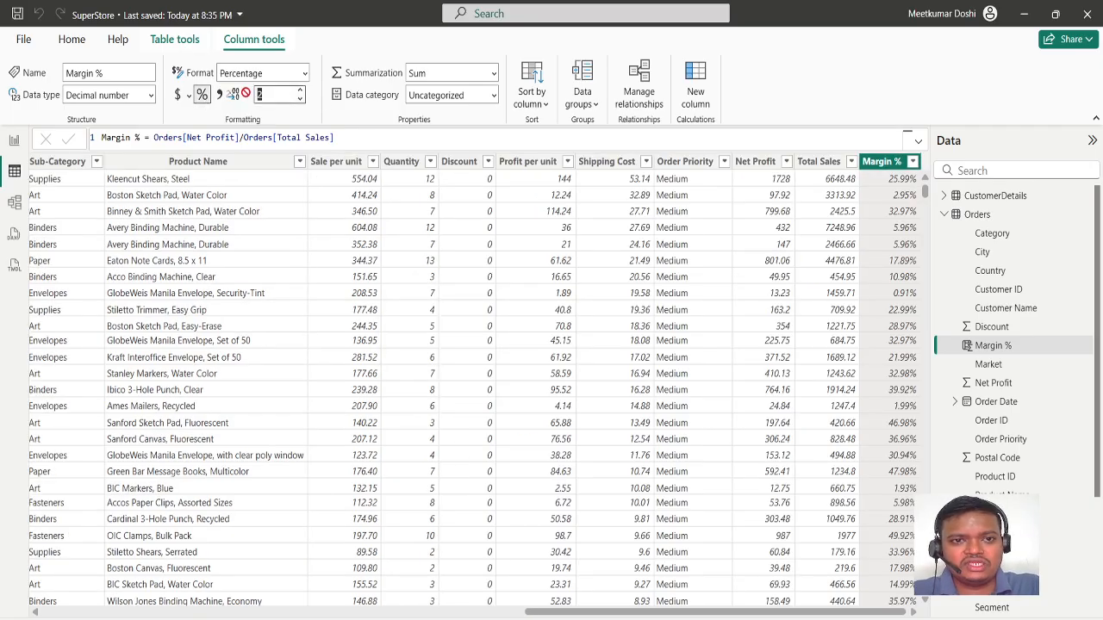
pyautogui.write('2')
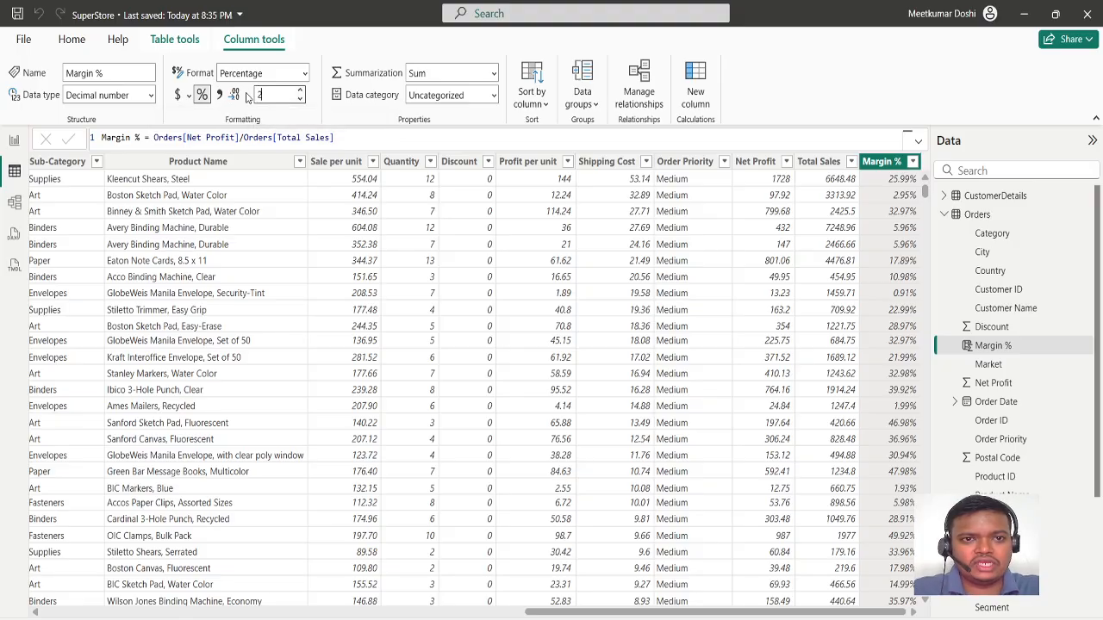
pyautogui.press('BackSpace')
pyautogui.write('0')
pyautogui.press('Return')
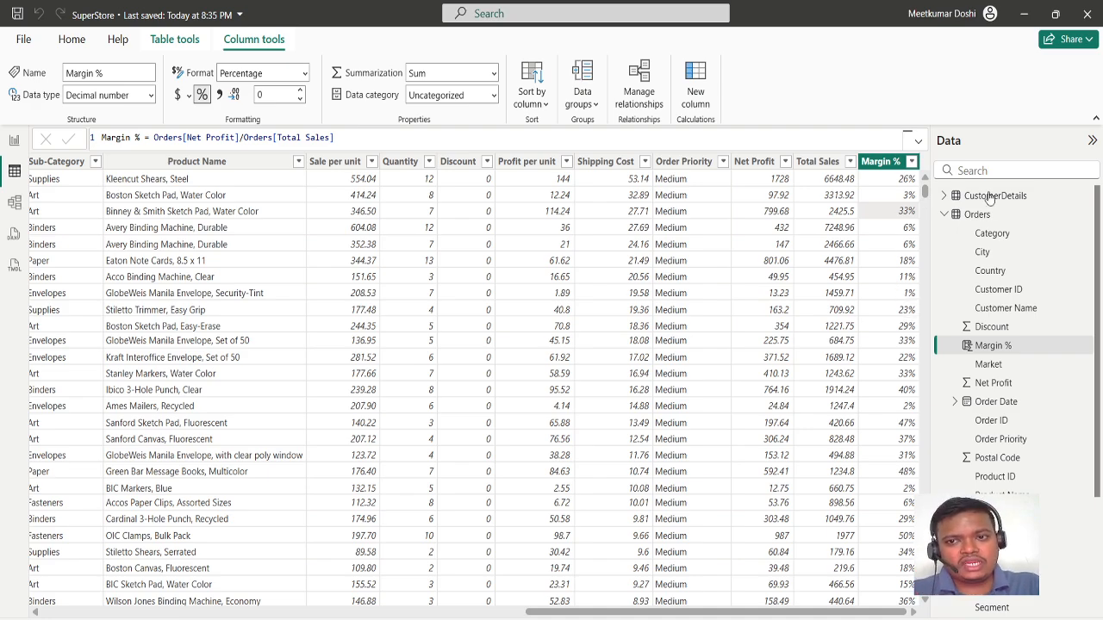
pyautogui.click(967, 350)
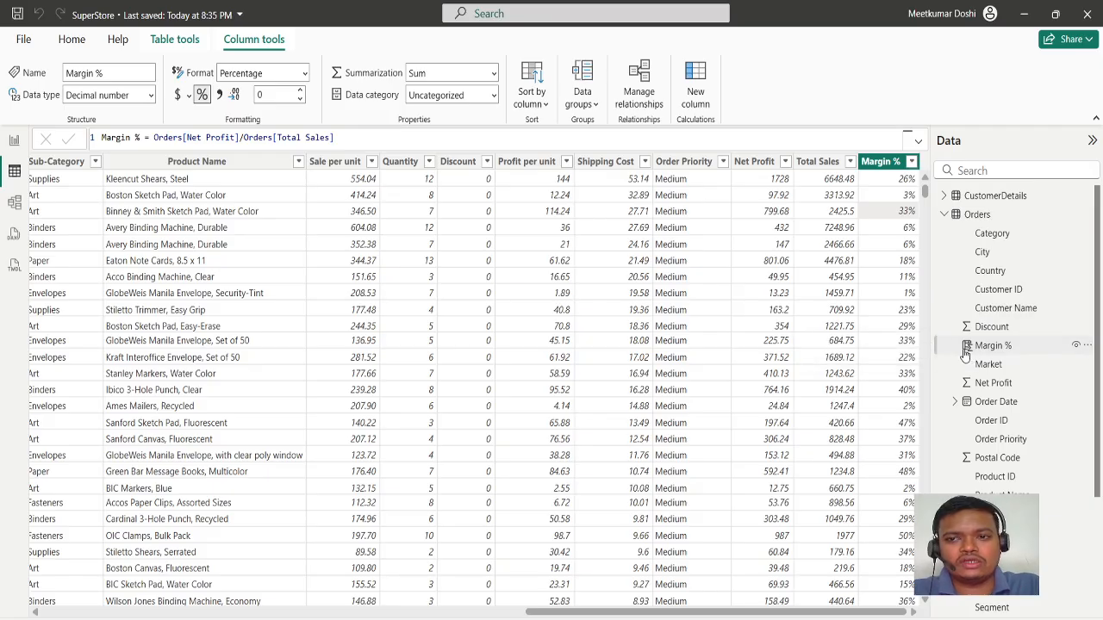
# Add a calculated column named "High order value" to the Orders table, starting its formula with an IF function on total.
pyautogui.click(170, 43)
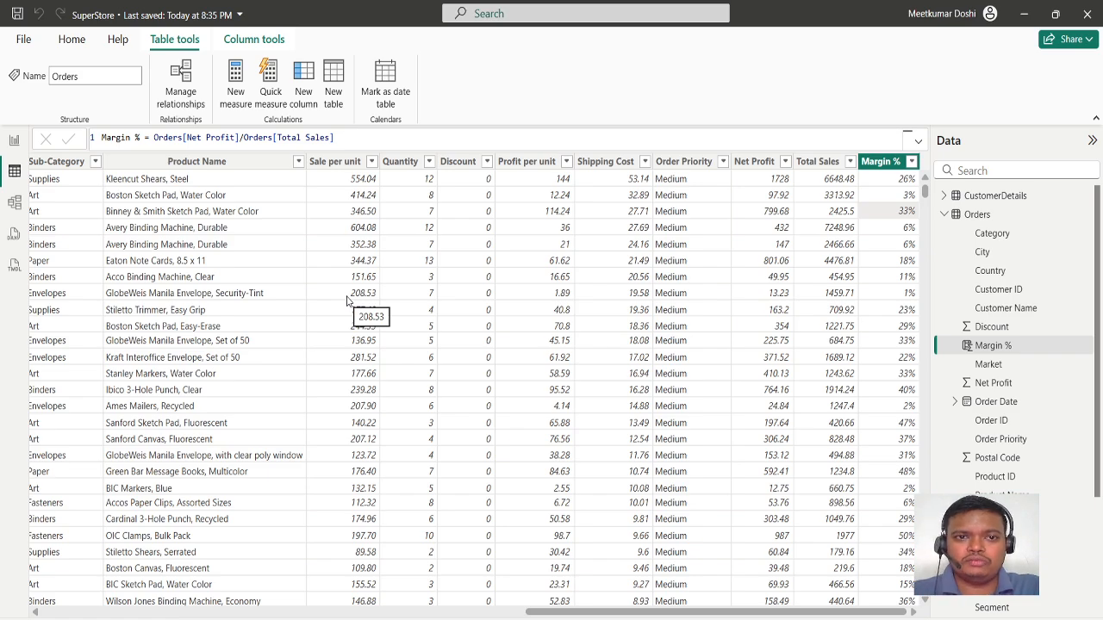
pyautogui.click(304, 95)
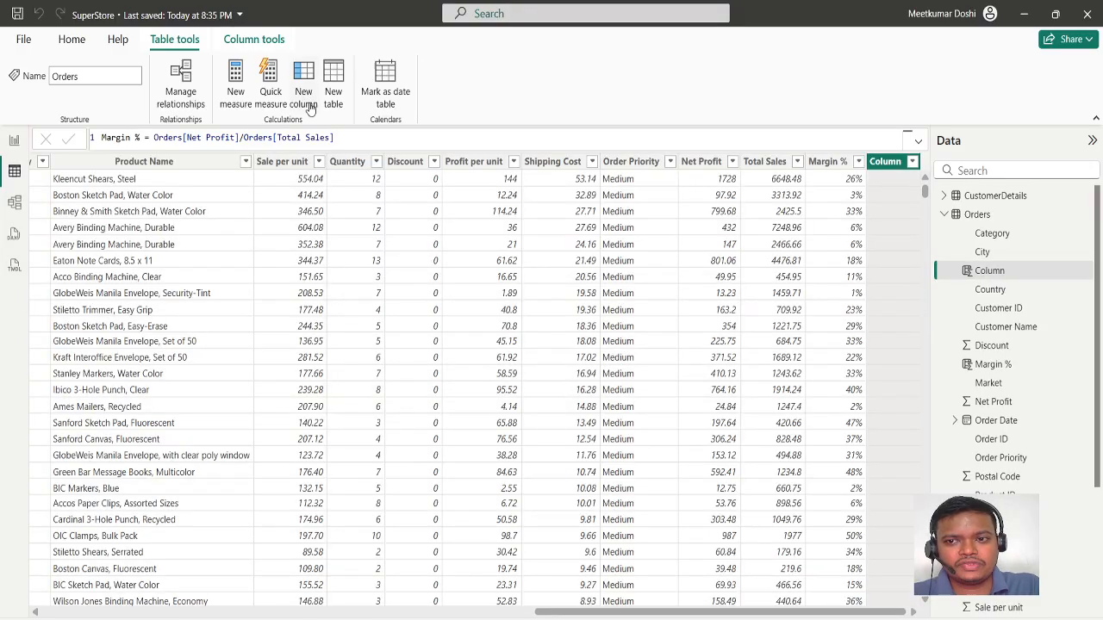
pyautogui.write('High order value =')
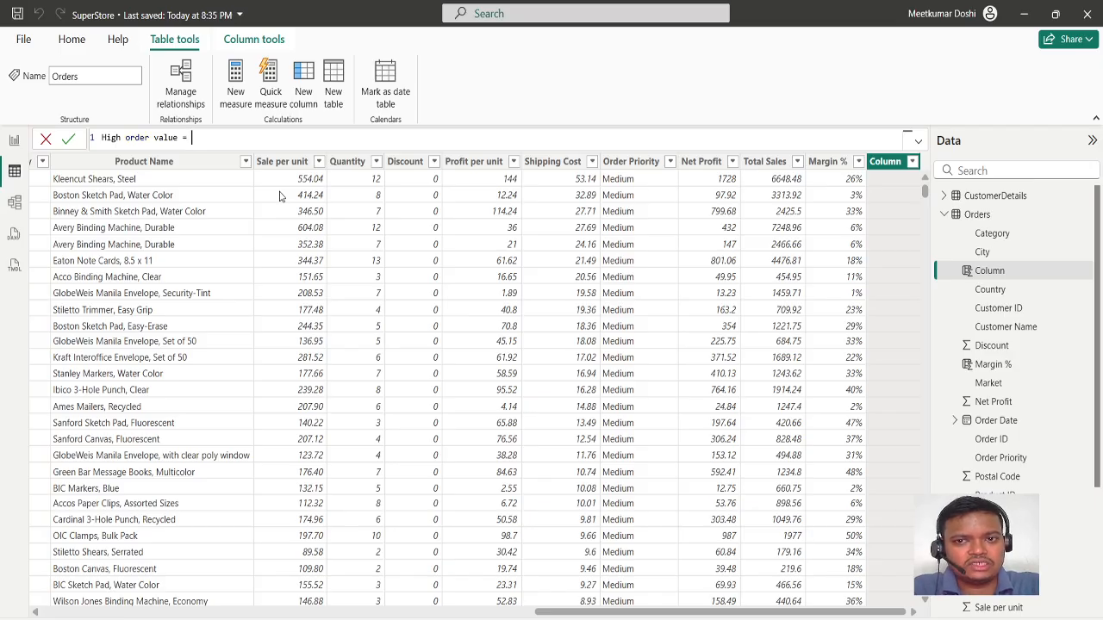
pyautogui.write('Total')
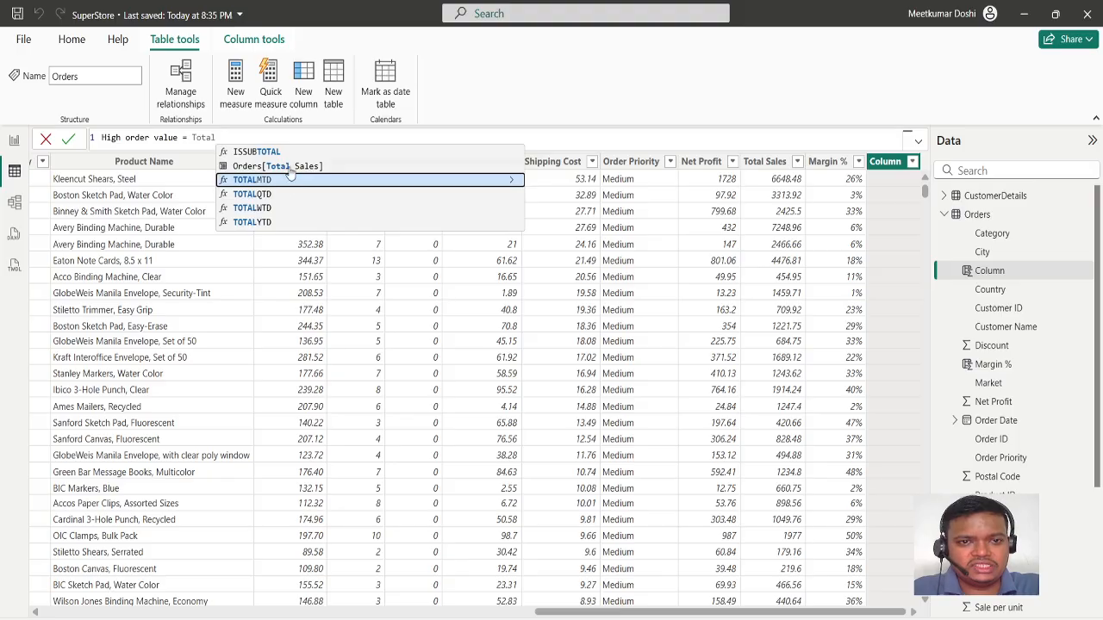
pyautogui.click(292, 166)
pyautogui.moveTo(282, 138); pyautogui.dragTo(191, 138)
pyautogui.write('if')
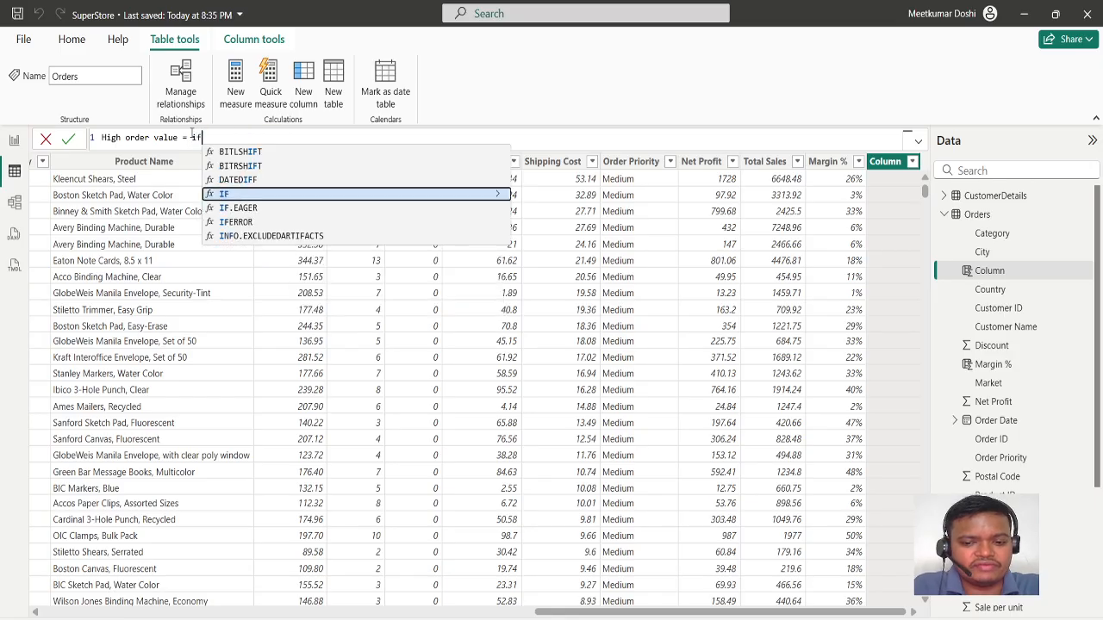
pyautogui.write('(')
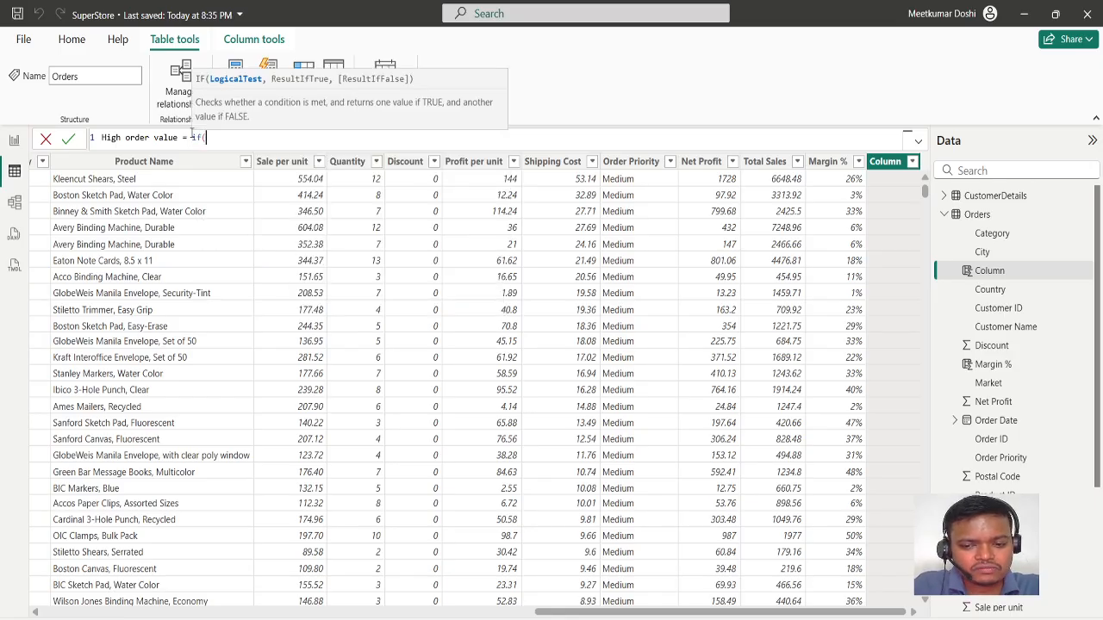
pyautogui.write('total')
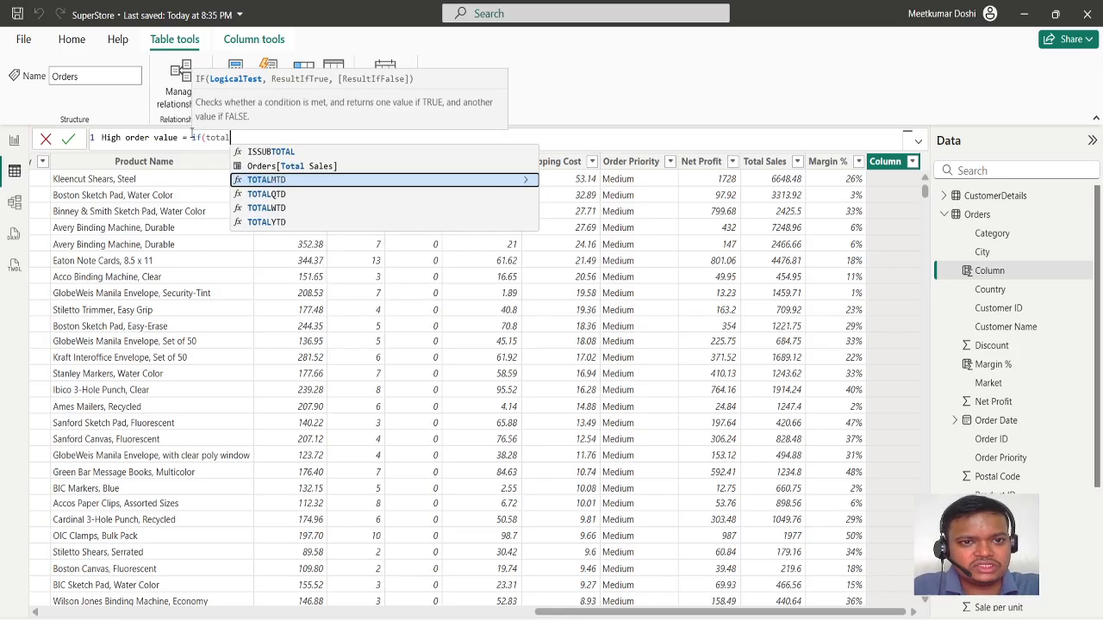
pyautogui.click(250, 166)
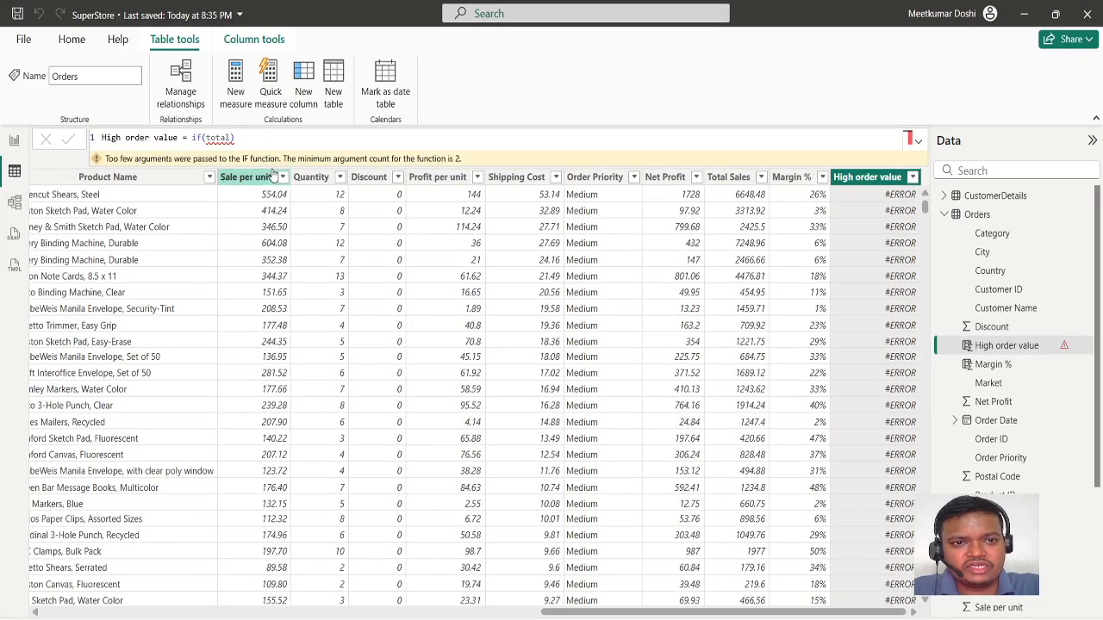
# Set the IF condition of the High order value formula to Orders[Total Sales]>1000.
pyautogui.click(1068, 351)
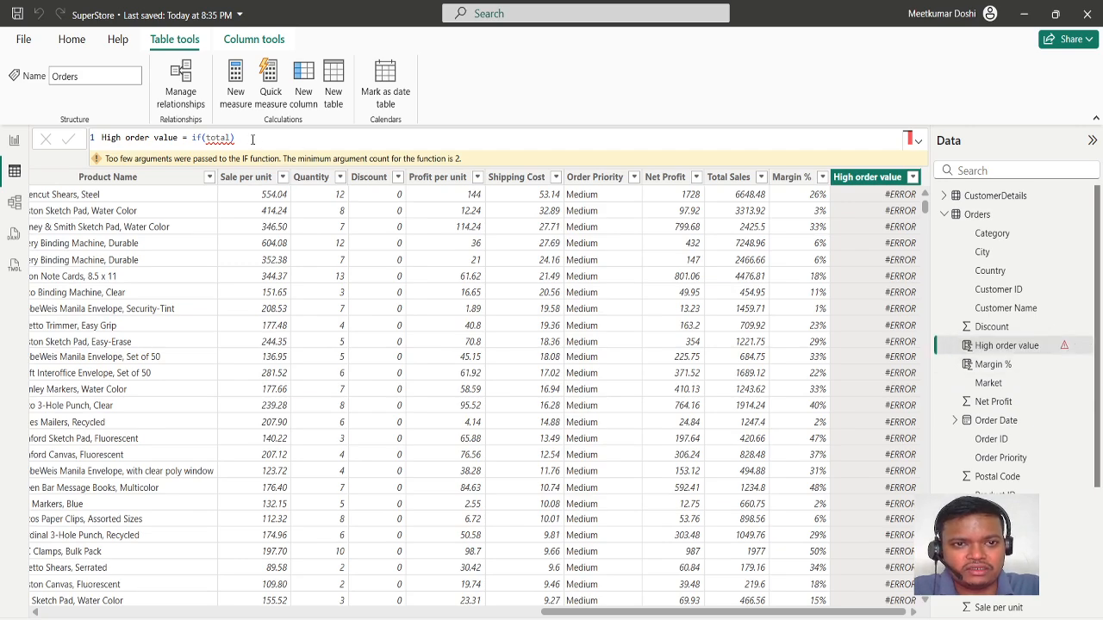
pyautogui.click(284, 144)
pyautogui.press('BackSpace')
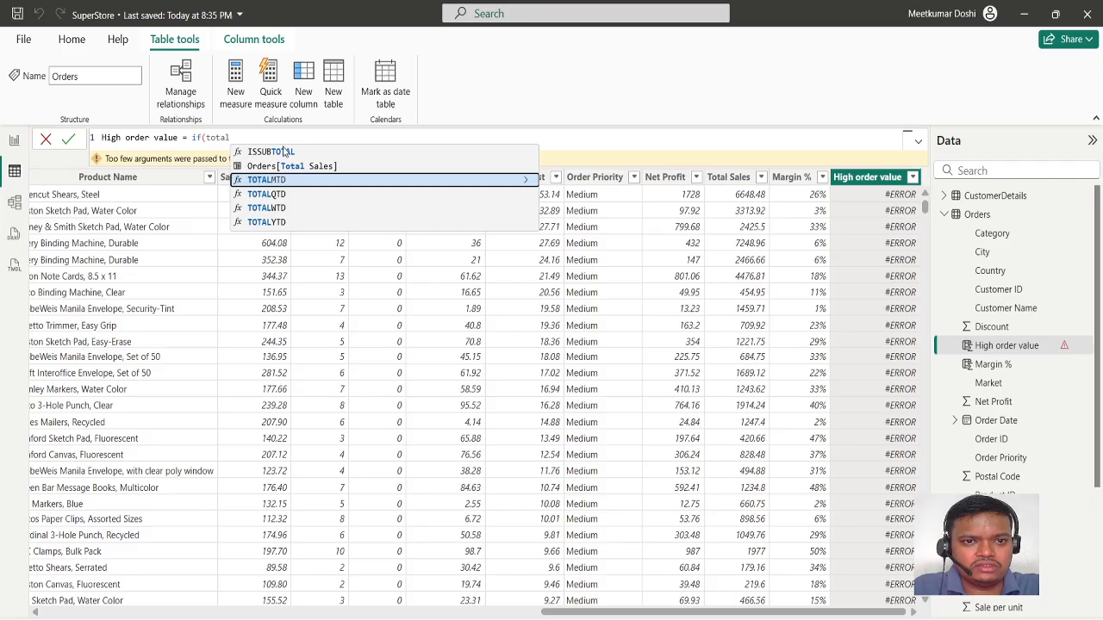
pyautogui.click(291, 166)
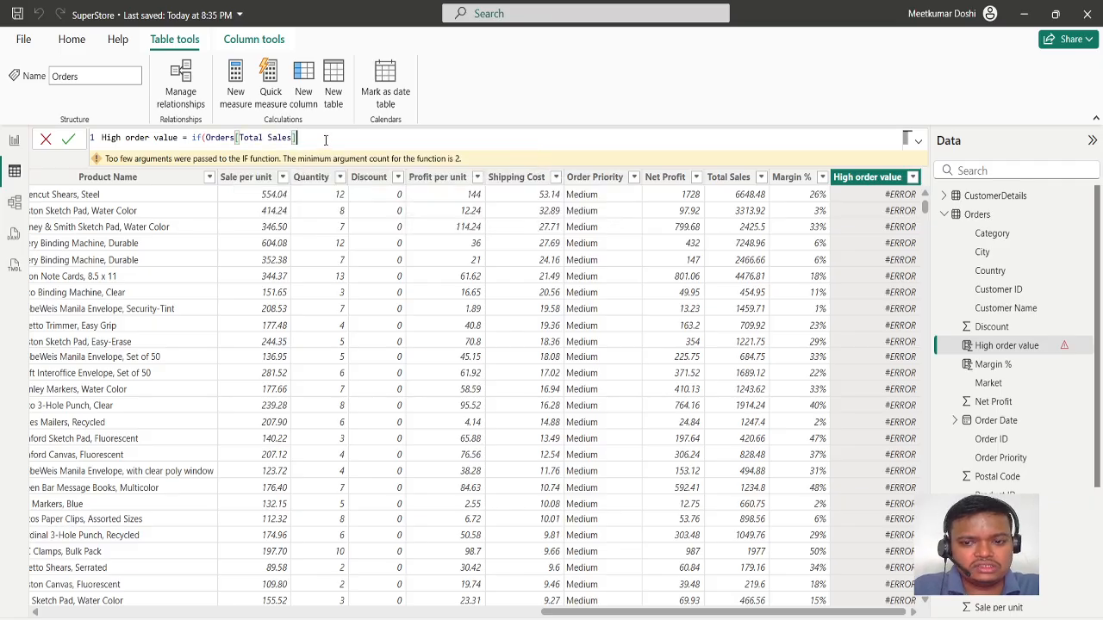
pyautogui.write('>1000')
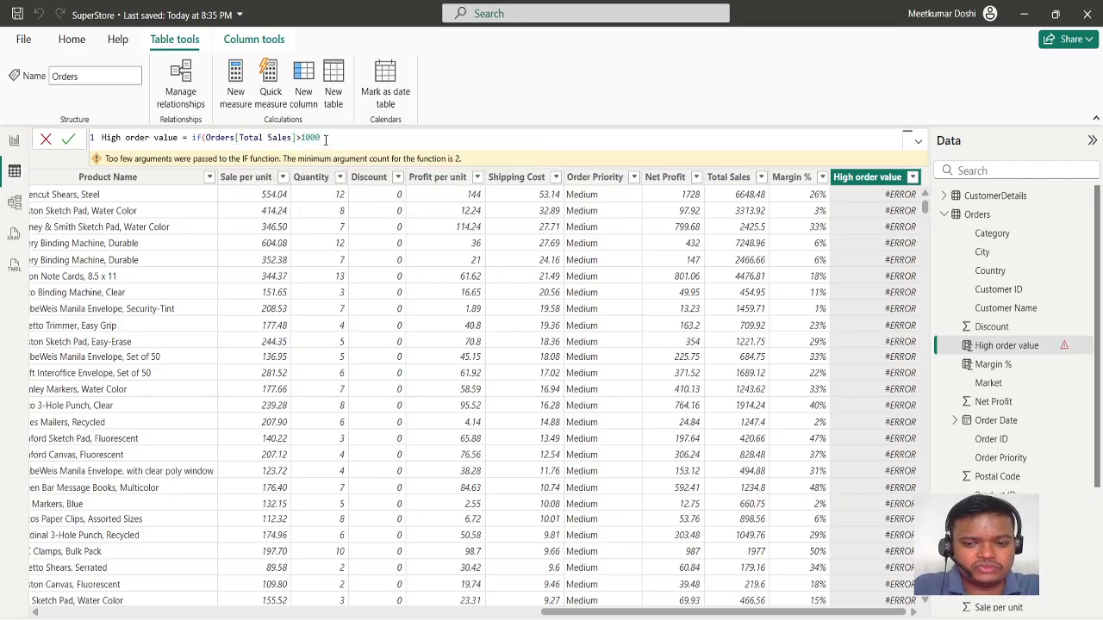
# Complete the IF formula to return "High" when the condition is true and "Normal" otherwise, and commit it.
pyautogui.write(',"High')
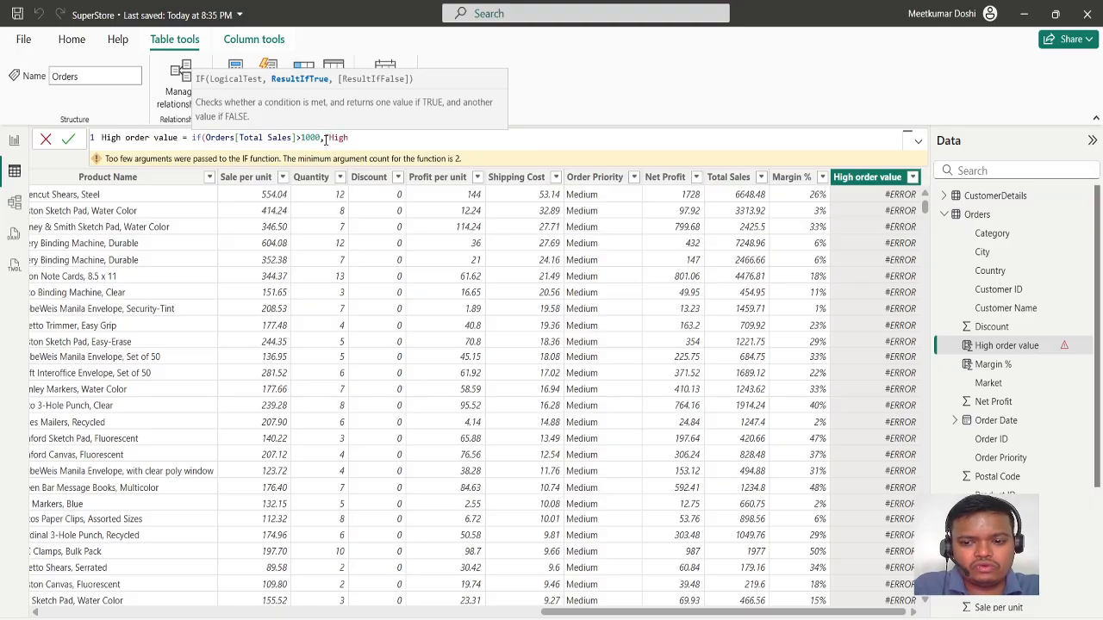
pyautogui.write('","')
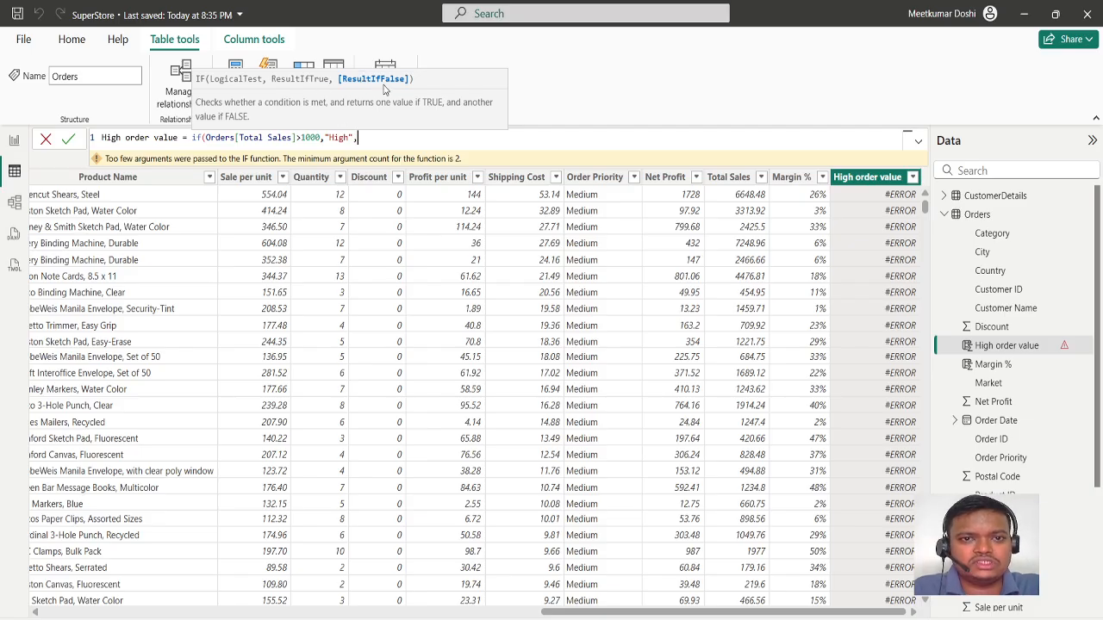
pyautogui.write('No')
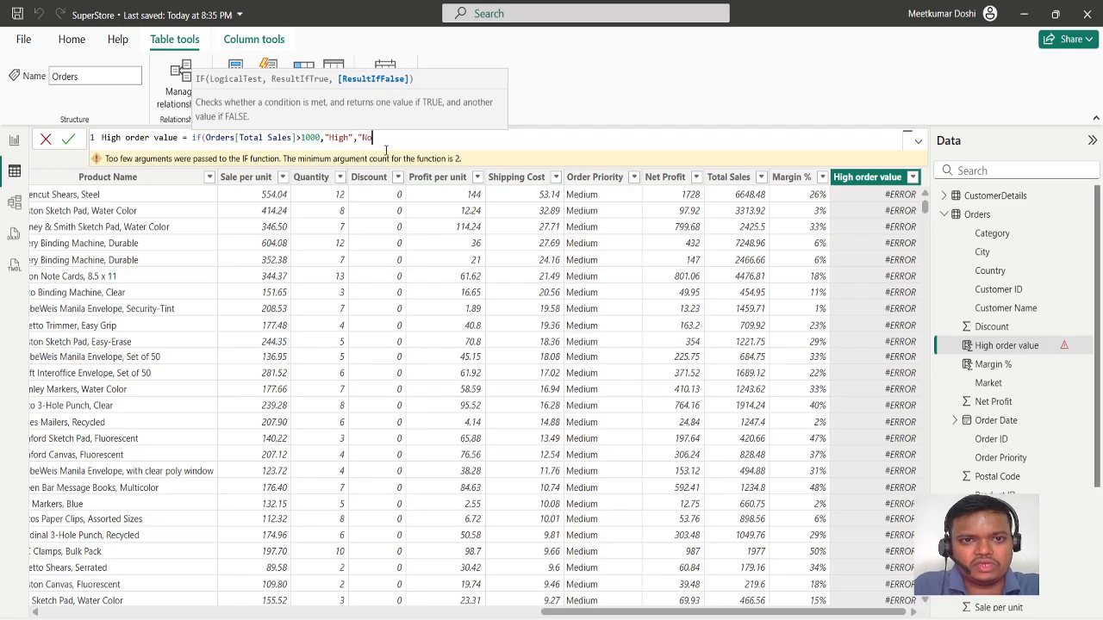
pyautogui.write('rmal"')
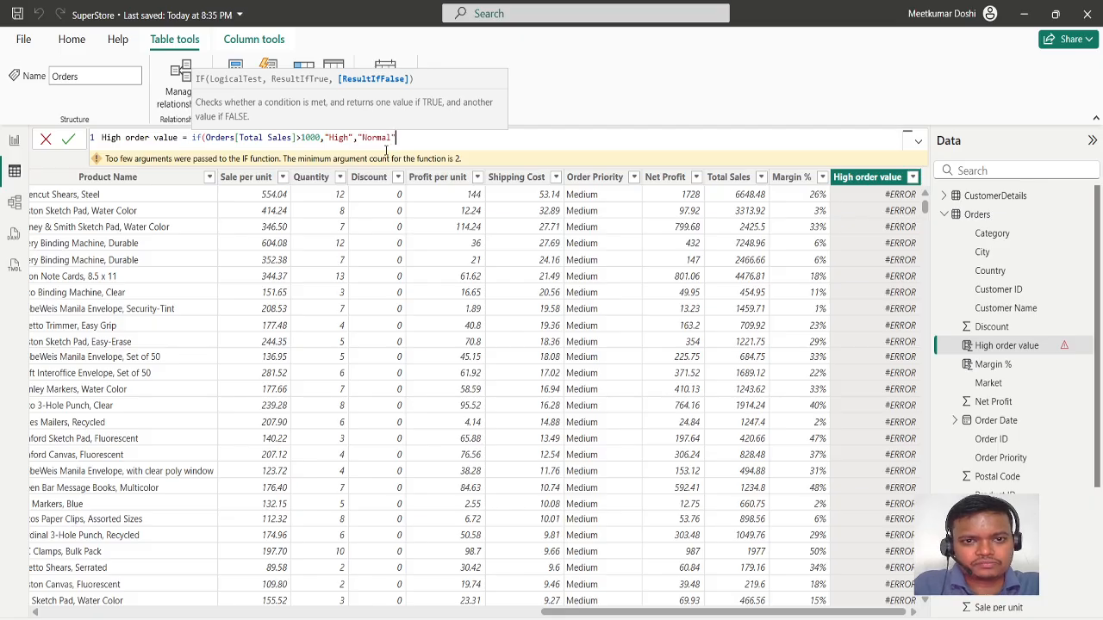
pyautogui.write(')')
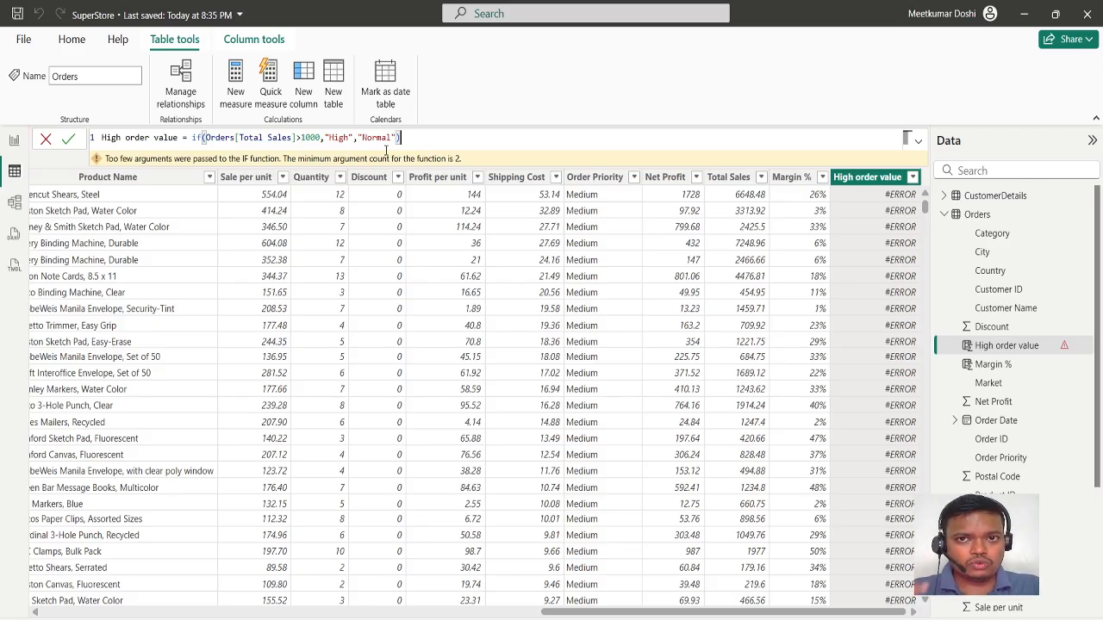
pyautogui.press('Return')
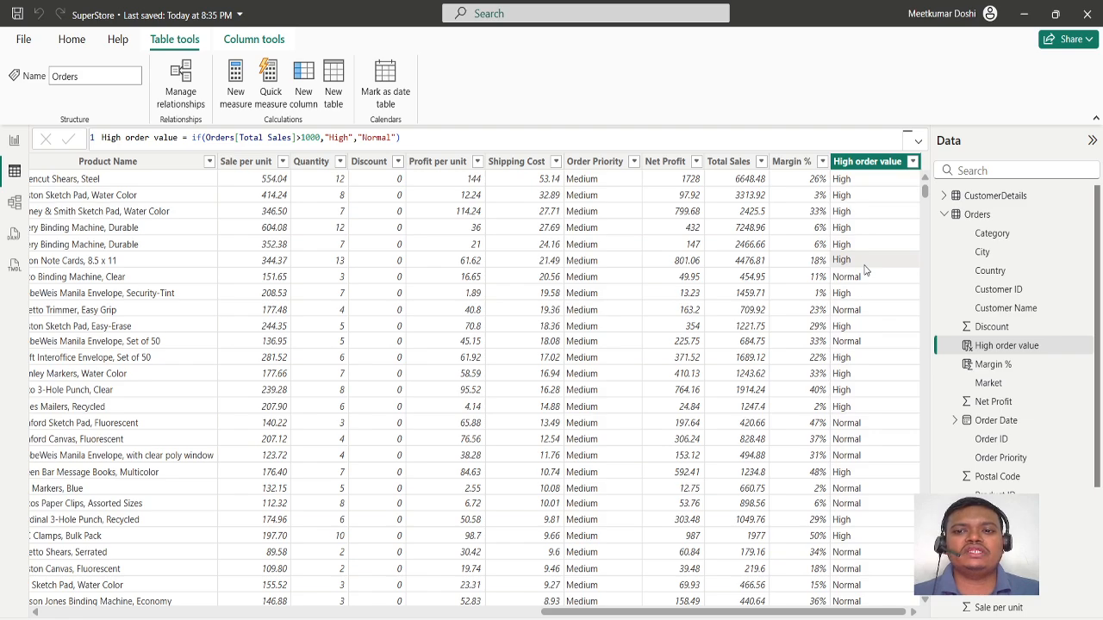
# Check the High order value result against Total Sales in the Note Cards, 8.5 x 11 row.
pyautogui.click(759, 267)
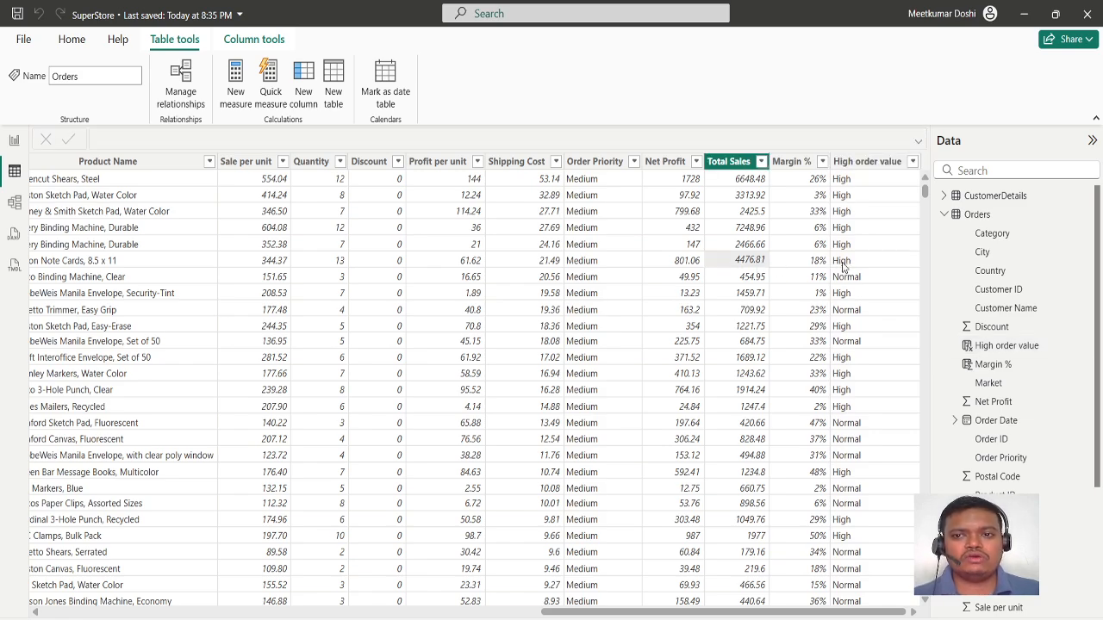
pyautogui.click(845, 267)
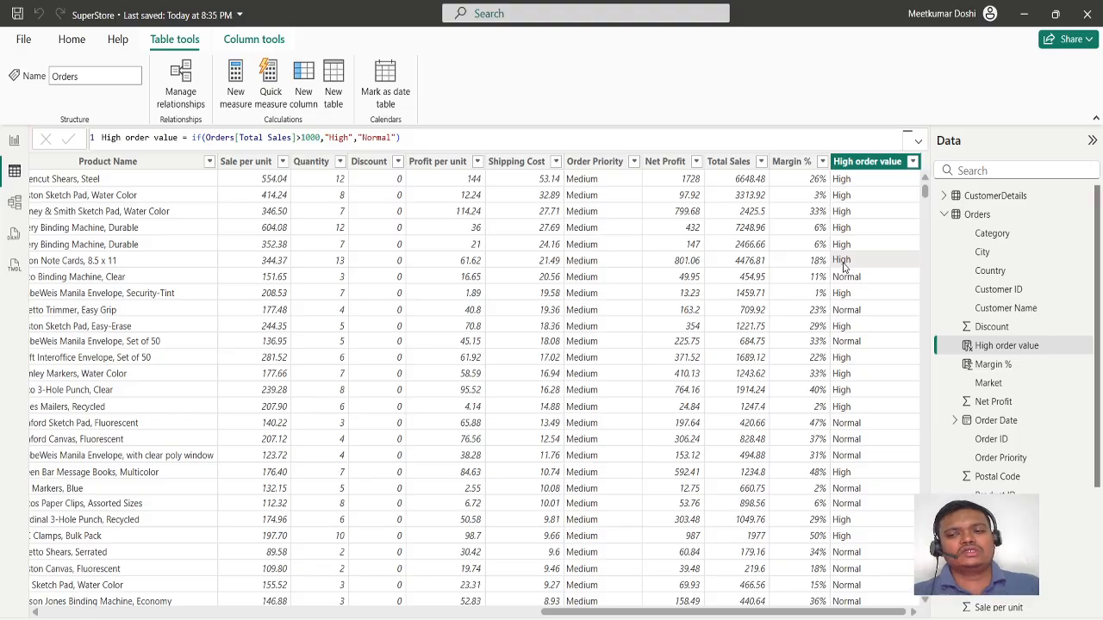
pyautogui.click(972, 350)
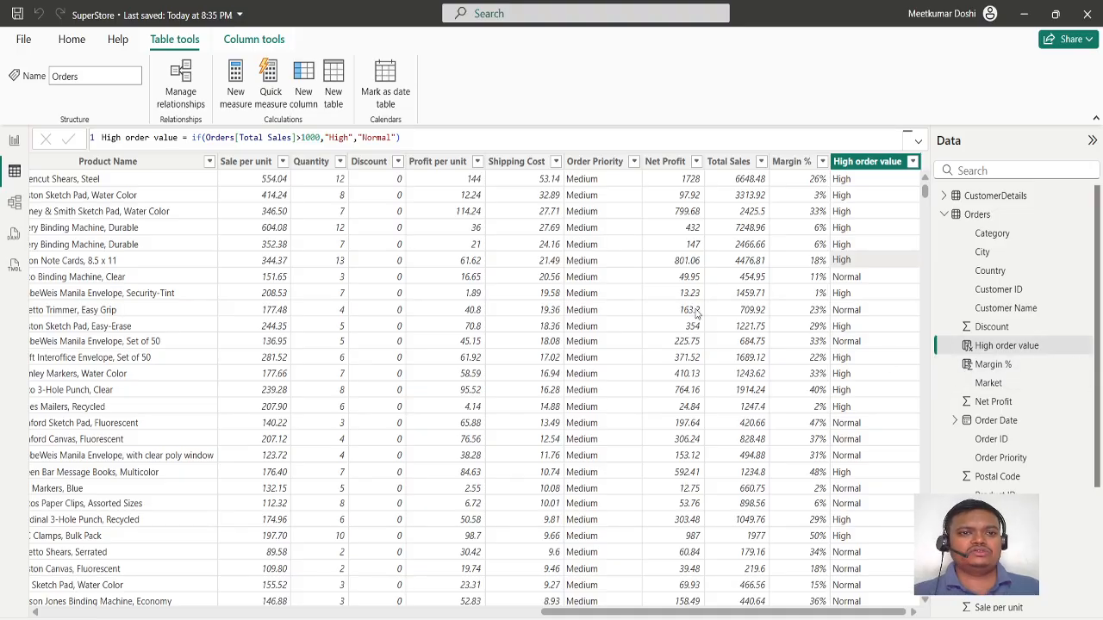
pyautogui.click(663, 449)
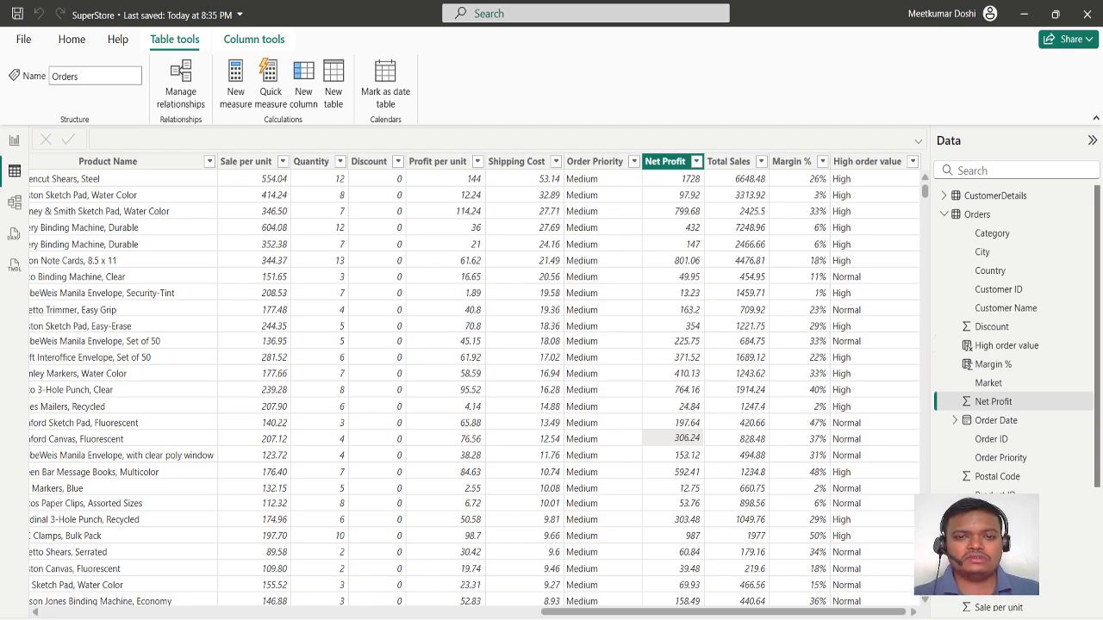
pyautogui.hotkey('alt', 'Tab')
pyautogui.click(86, 459)
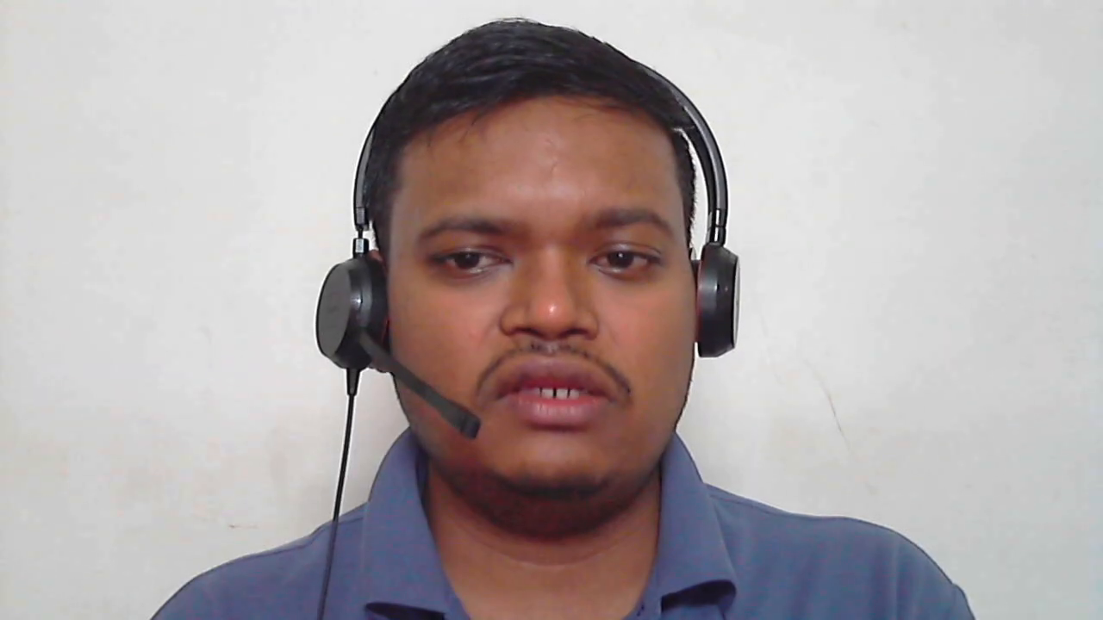